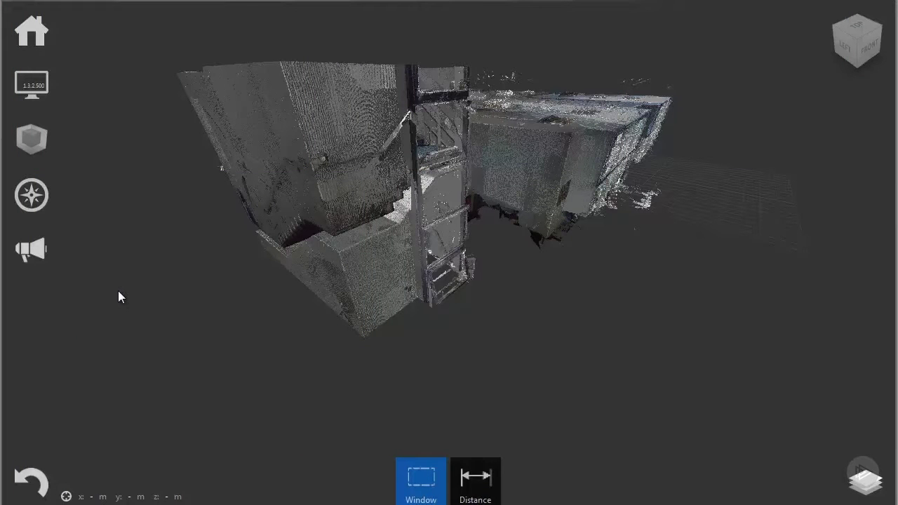
# Show the Limit Box flyout from the left toolbar icon
pyautogui.moveTo(40, 142)
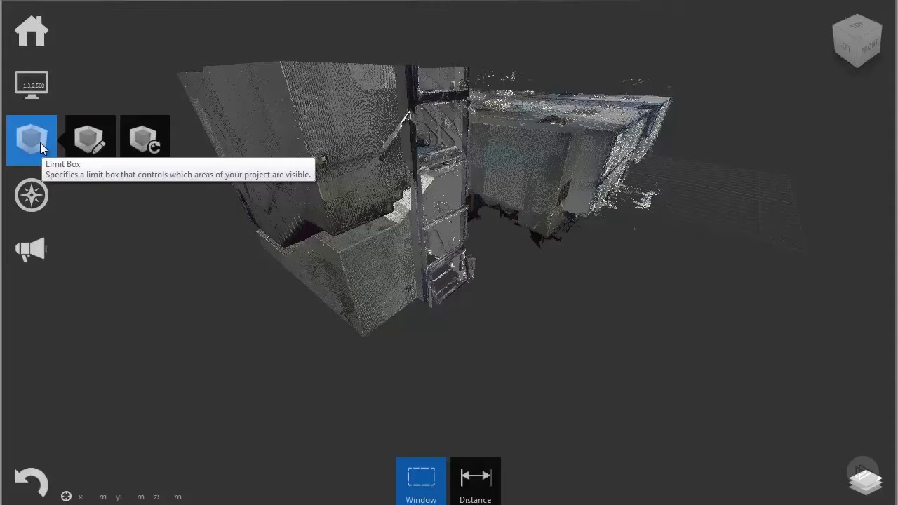
# Edit a limit box around the building scan with Use Inner Faces and red Highlight Edges enabled
pyautogui.click(86, 147)
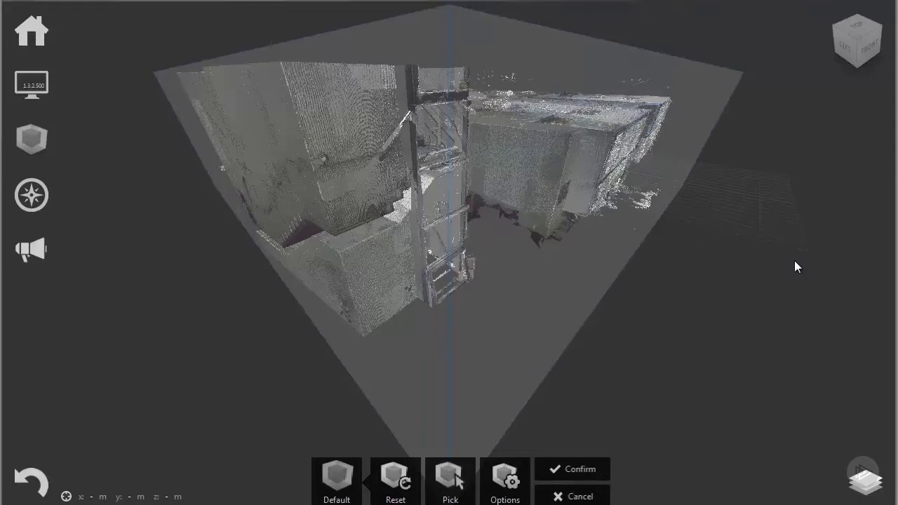
pyautogui.moveTo(795, 261); pyautogui.dragTo(404, 210)
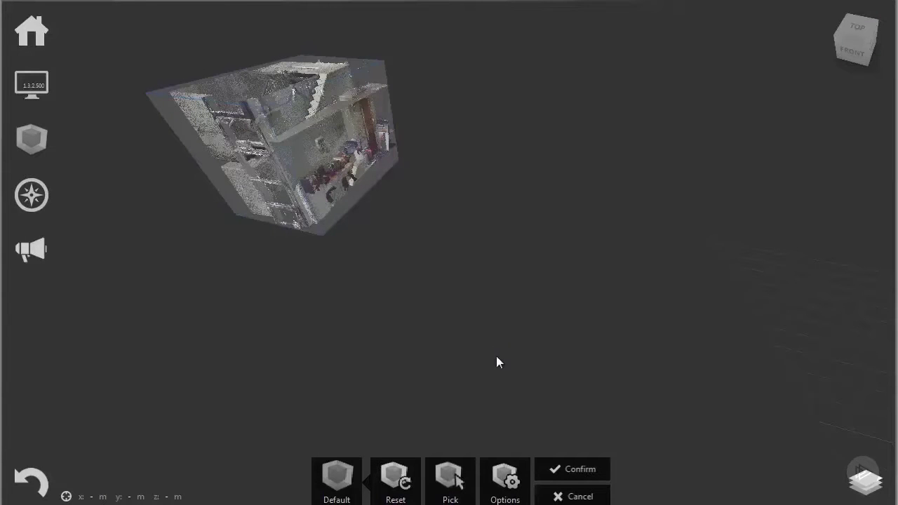
pyautogui.click(505, 472)
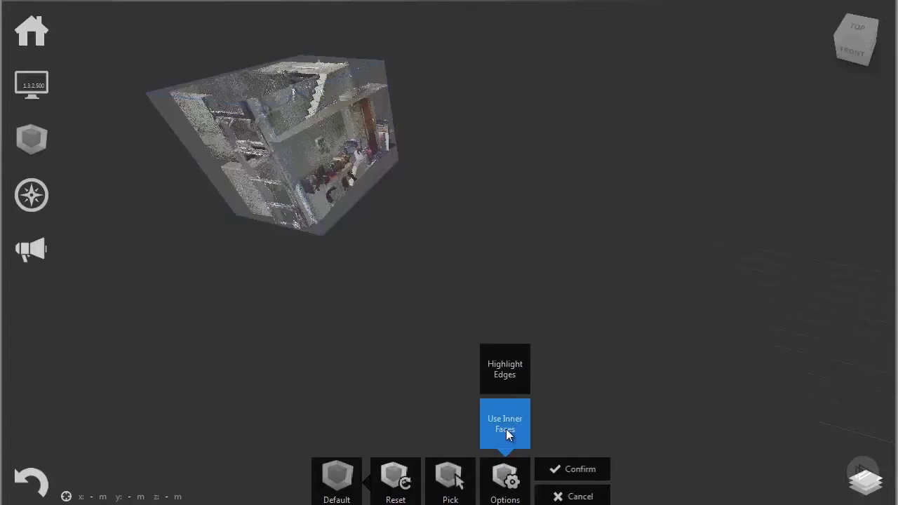
pyautogui.click(508, 433)
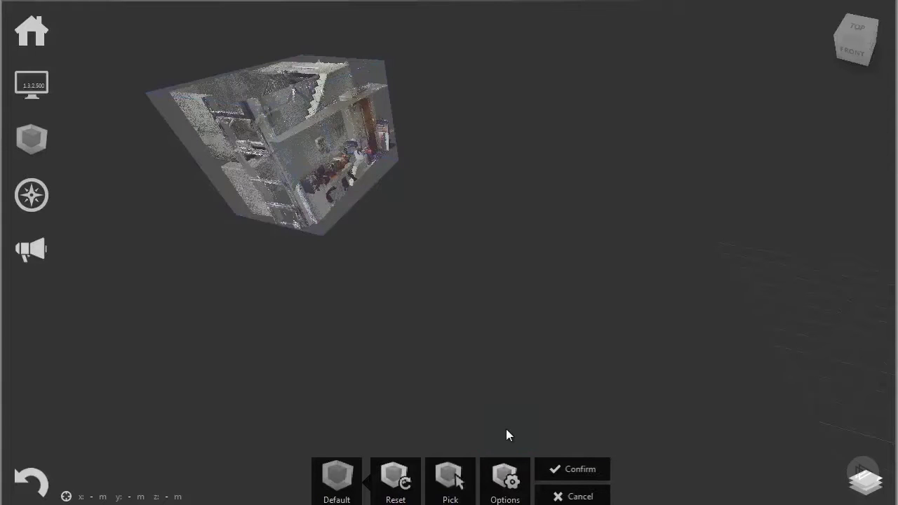
pyautogui.click(502, 476)
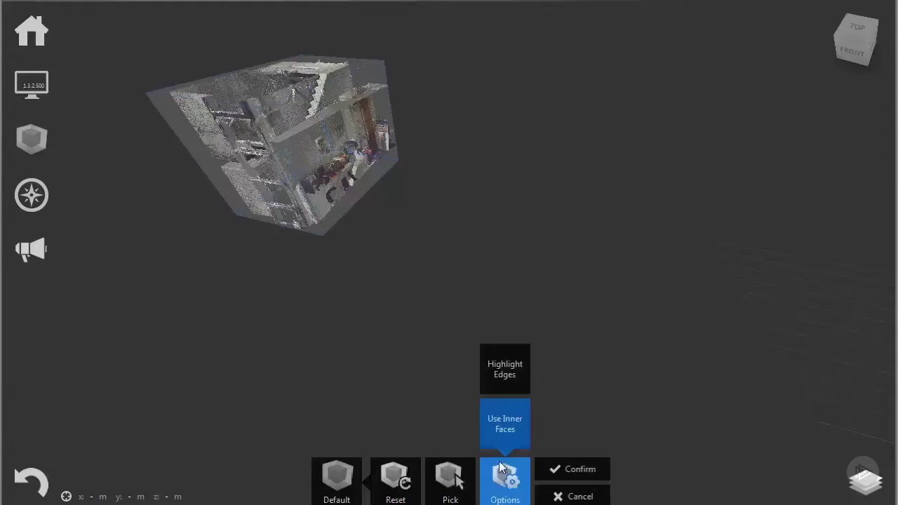
pyautogui.click(502, 377)
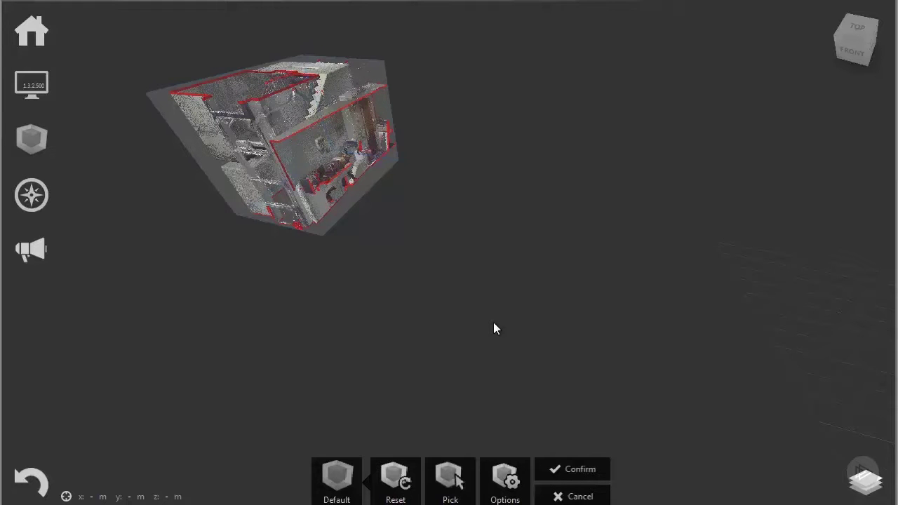
# Confirm the limit box crop, then reset the limit box to the full project extents
pyautogui.click(572, 468)
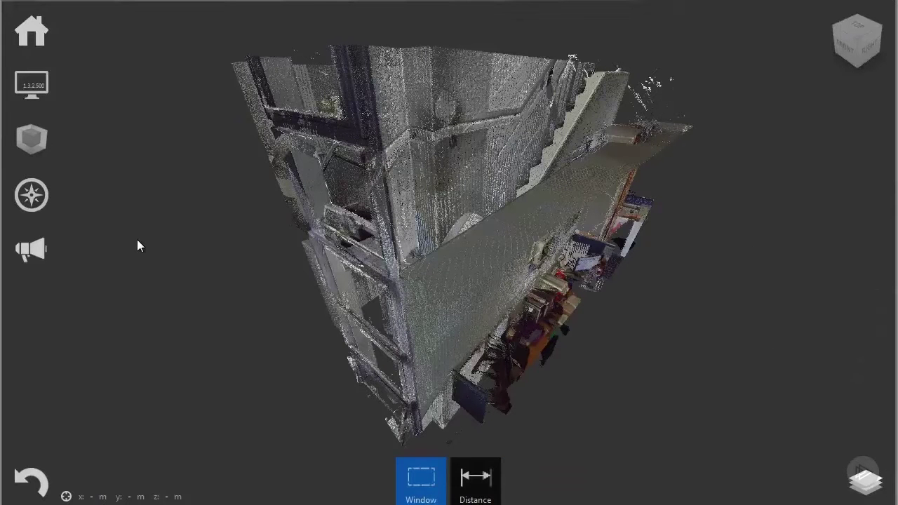
pyautogui.moveTo(34, 137)
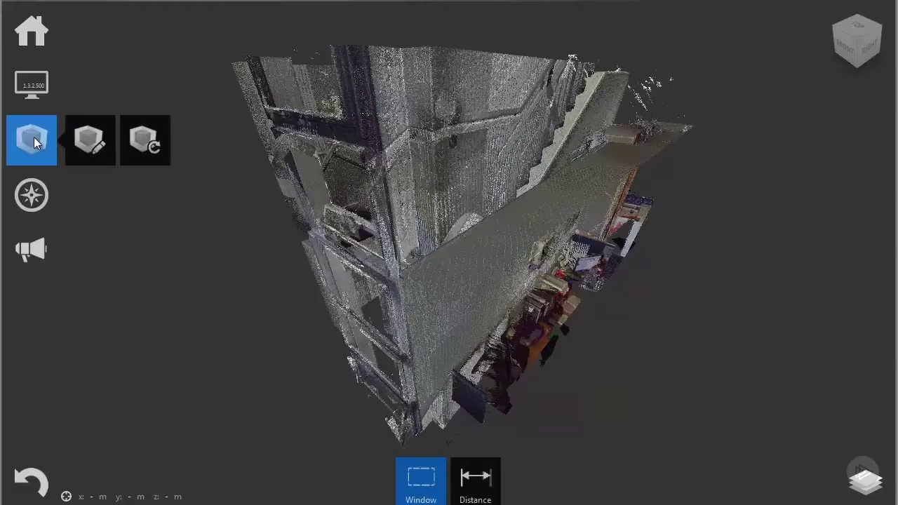
pyautogui.click(147, 141)
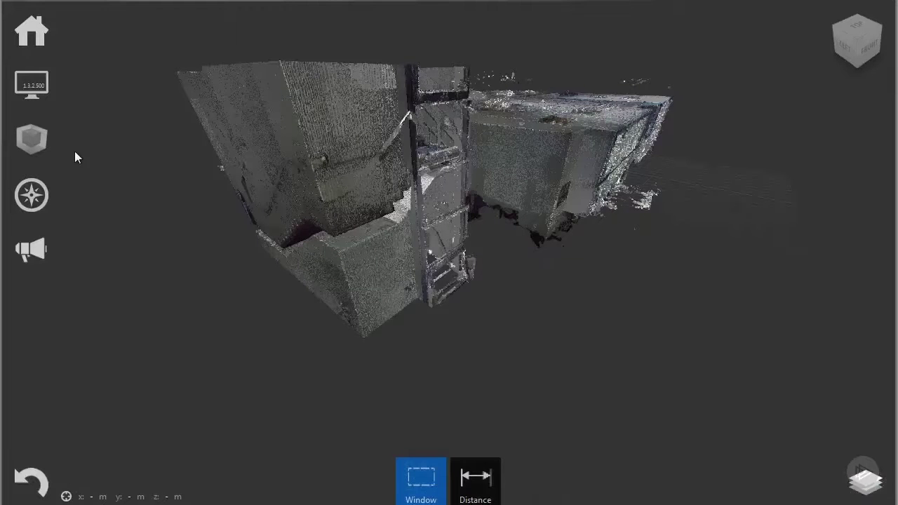
# Browse the Display Settings Color Mode, Lighting, Points and View flyouts, ending on Color Mode
pyautogui.moveTo(39, 86)
pyautogui.moveTo(91, 88)
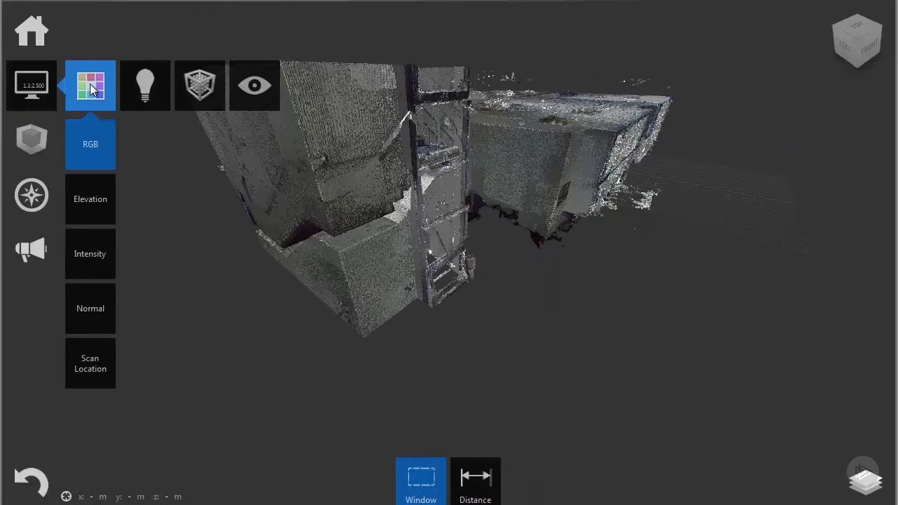
pyautogui.moveTo(140, 85)
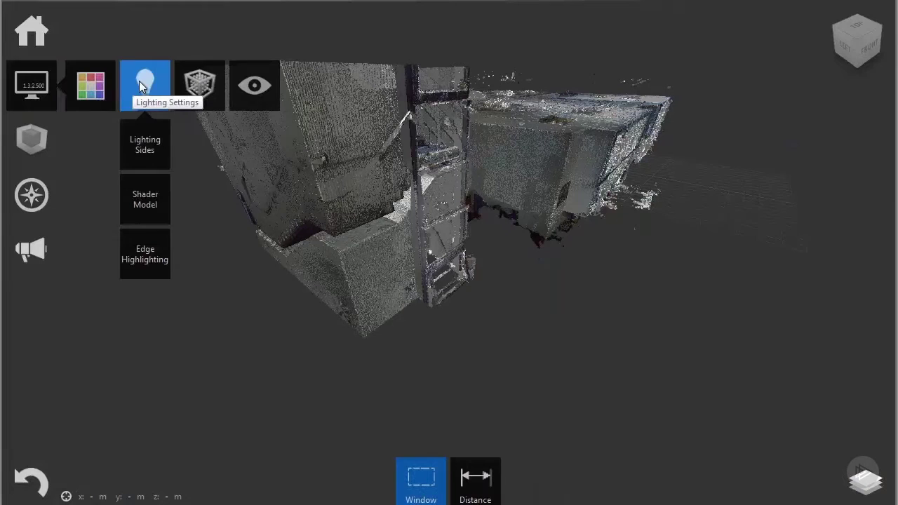
pyautogui.moveTo(202, 87)
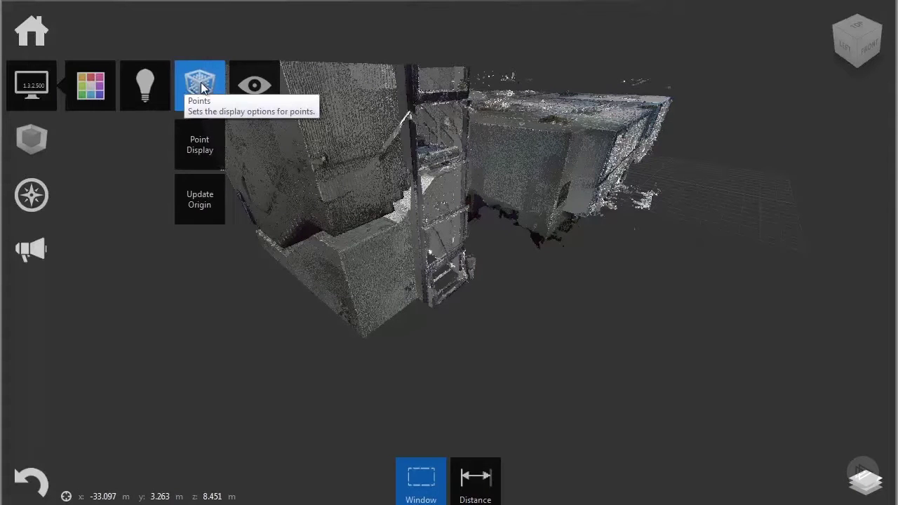
pyautogui.moveTo(246, 84)
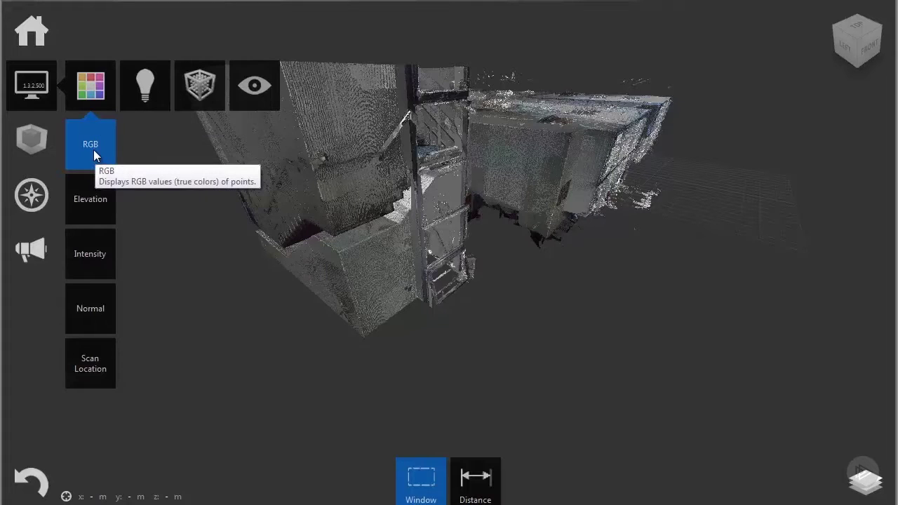
# Color the scan by Normal, then by Elevation, and reopen the display settings
pyautogui.click(97, 309)
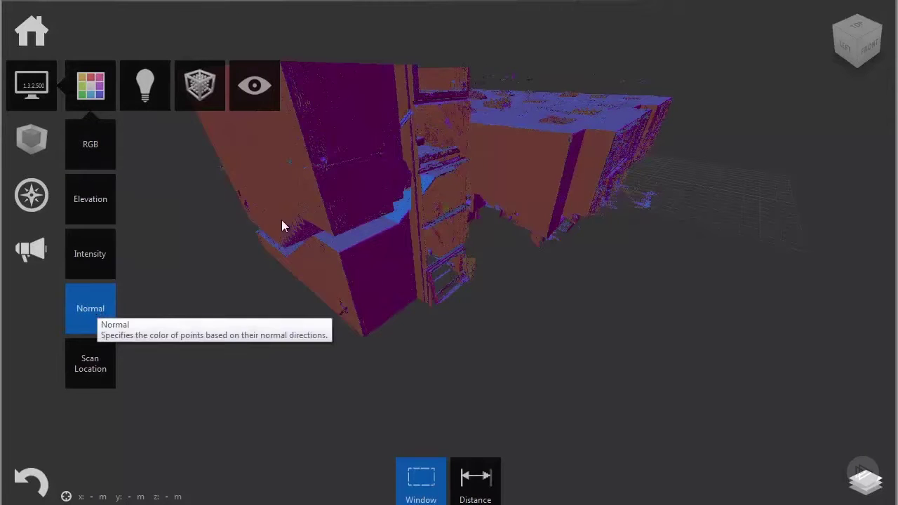
pyautogui.click(290, 171)
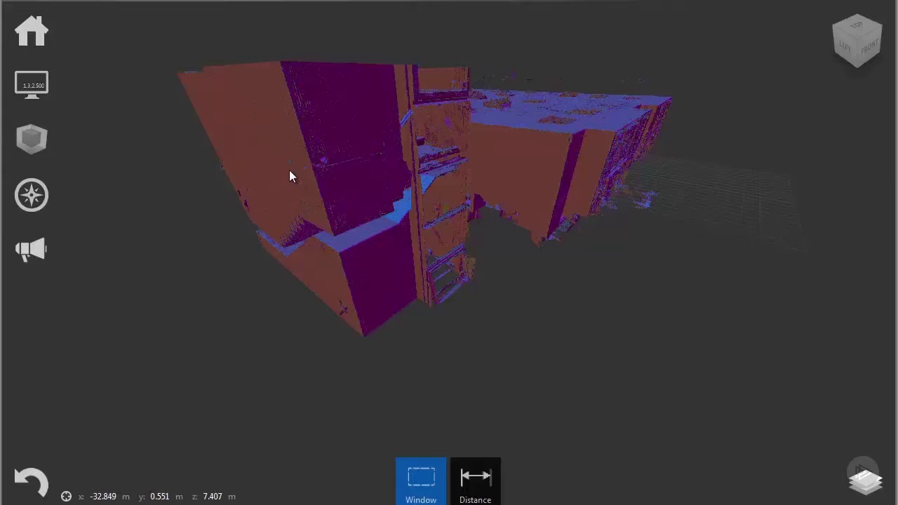
pyautogui.click(31, 84)
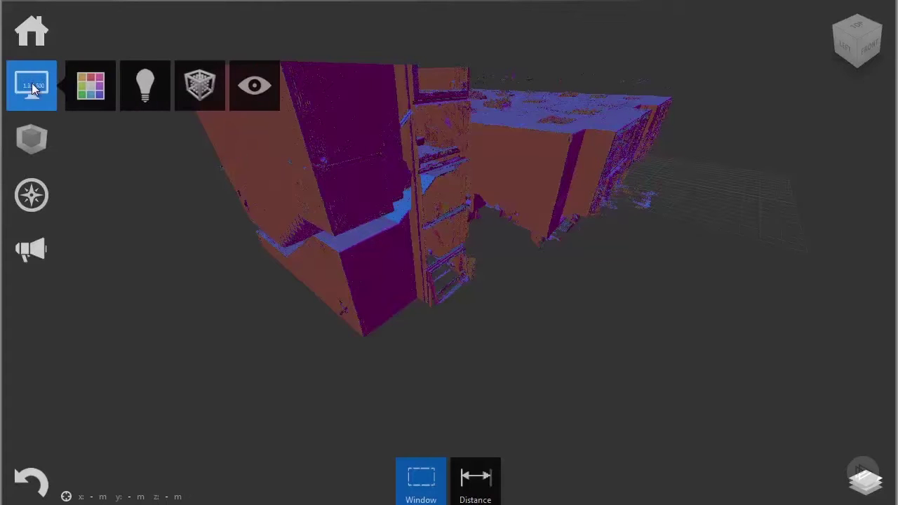
pyautogui.click(91, 86)
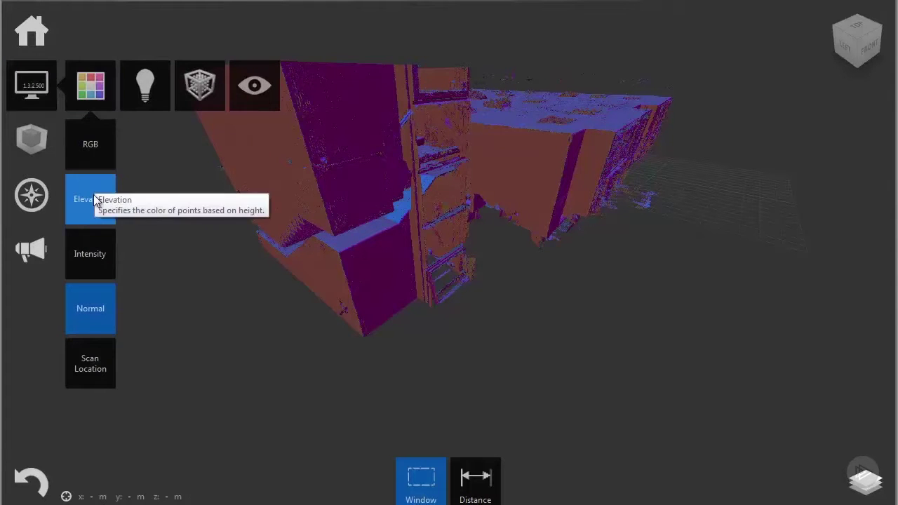
pyautogui.click(93, 201)
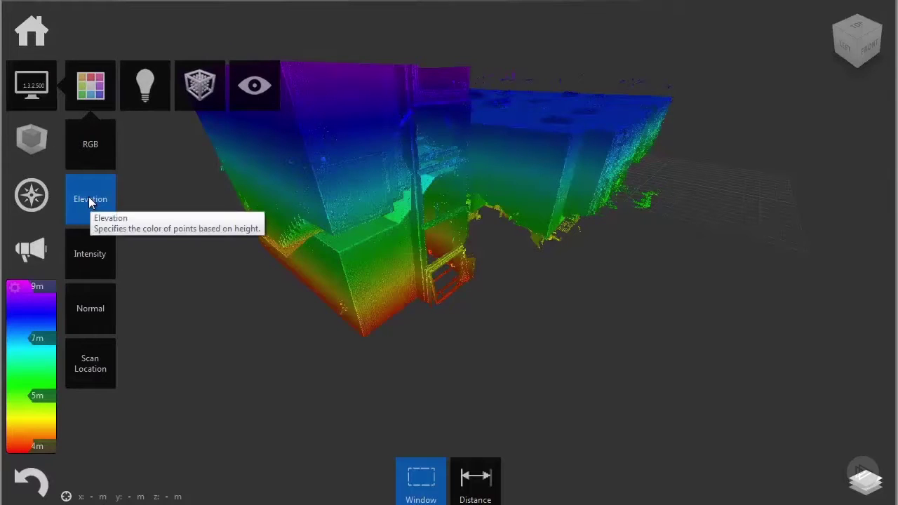
pyautogui.click(381, 280)
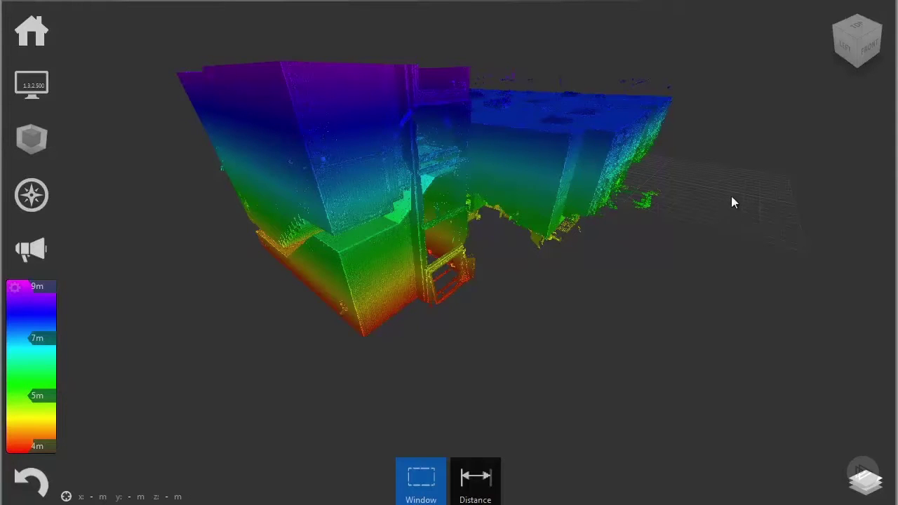
pyautogui.click(31, 85)
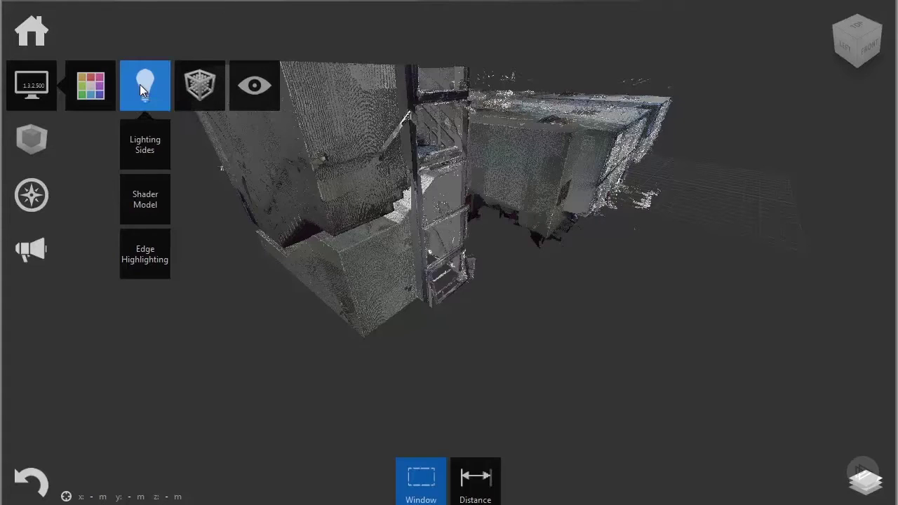
# Try Double, Single and None Lighting Sides on the point cloud, finishing on Single
pyautogui.moveTo(148, 145)
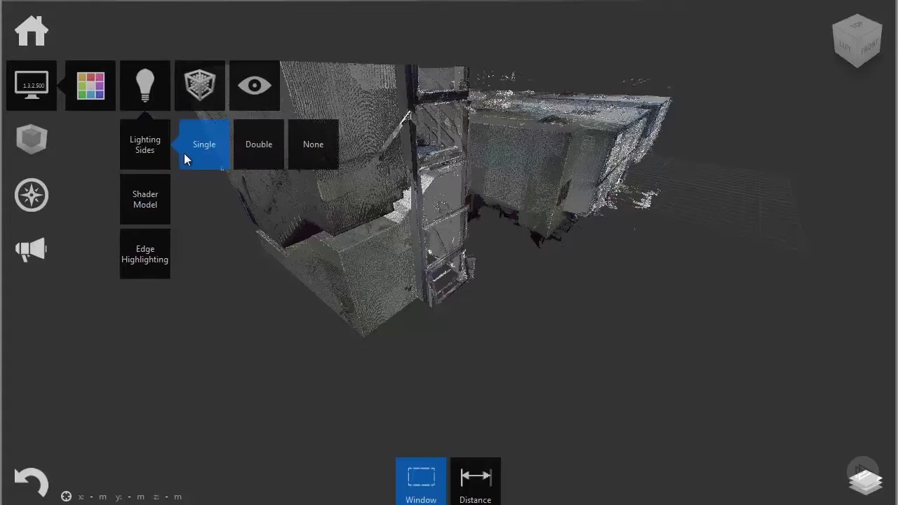
pyautogui.click(260, 145)
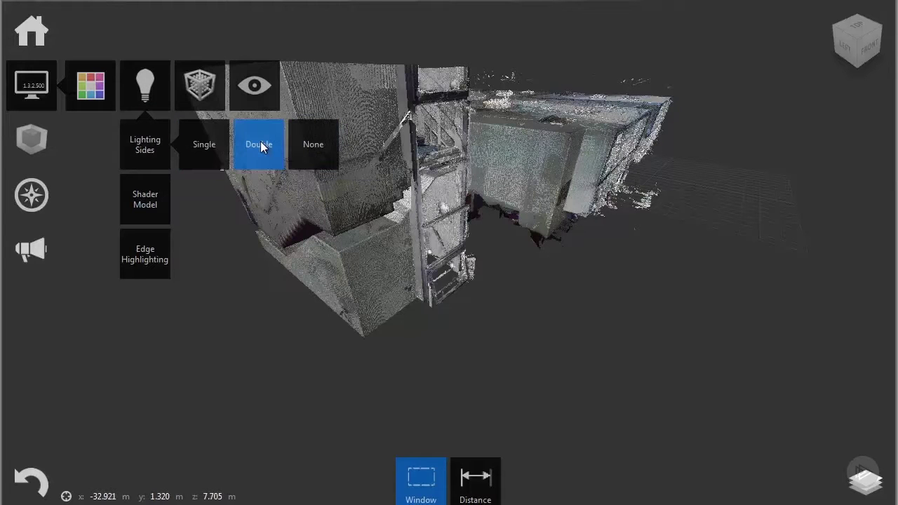
pyautogui.click(204, 144)
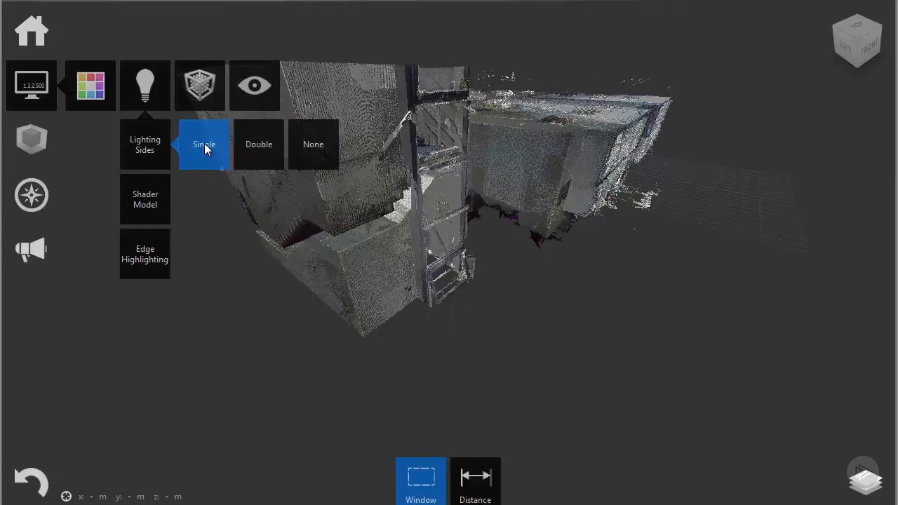
pyautogui.click(243, 143)
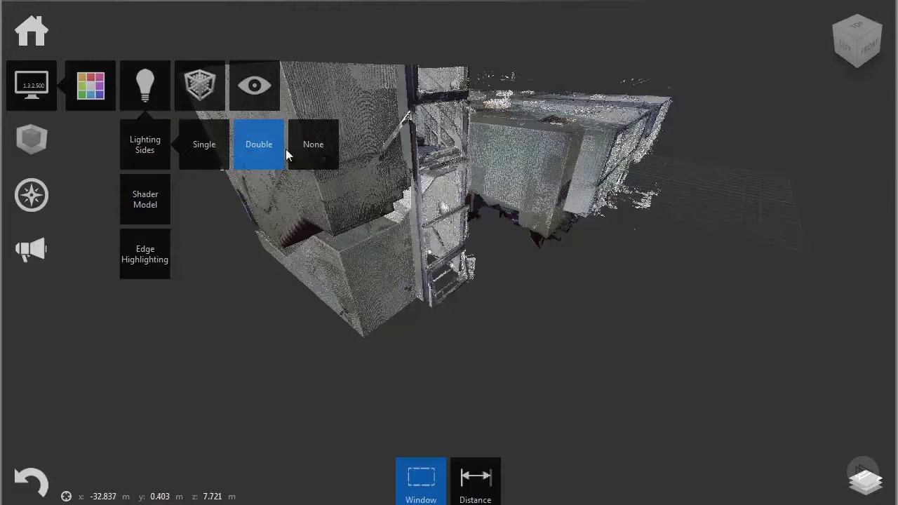
pyautogui.click(307, 148)
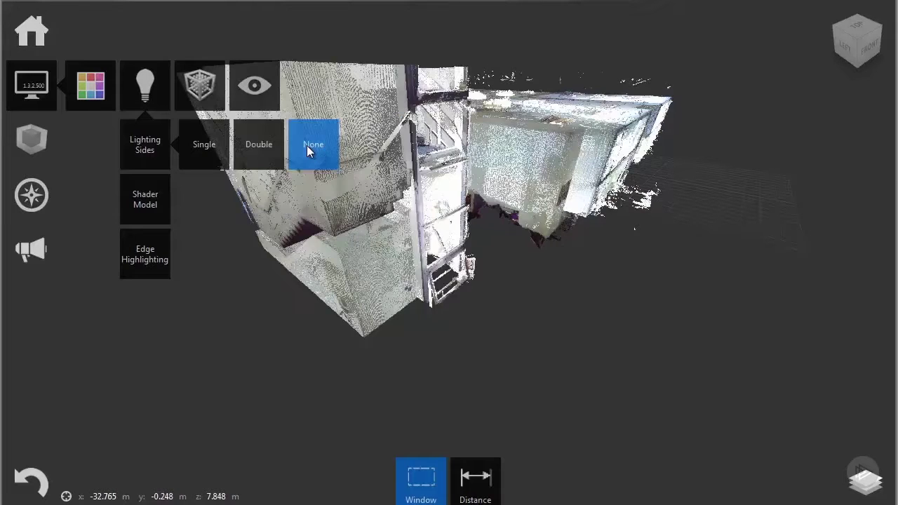
pyautogui.click(194, 143)
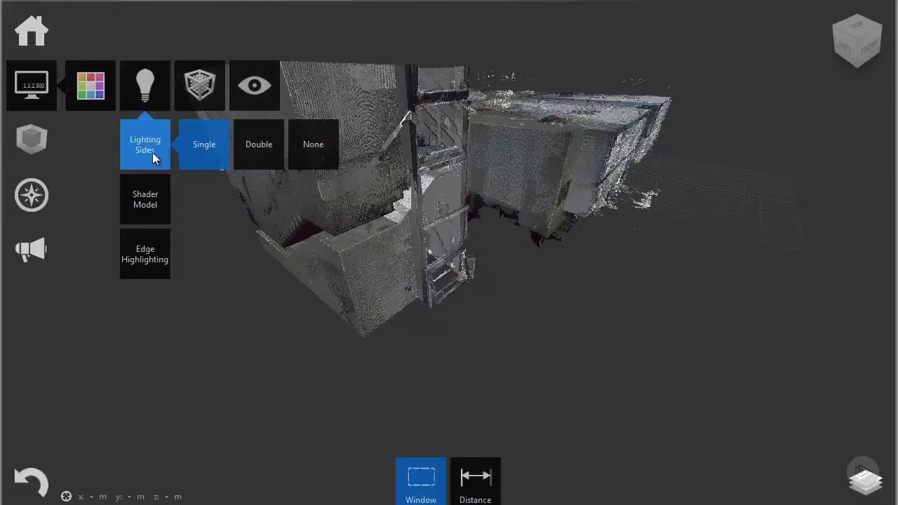
# Try Phong shading, then settle on the Lambert Shader Model
pyautogui.moveTo(137, 197)
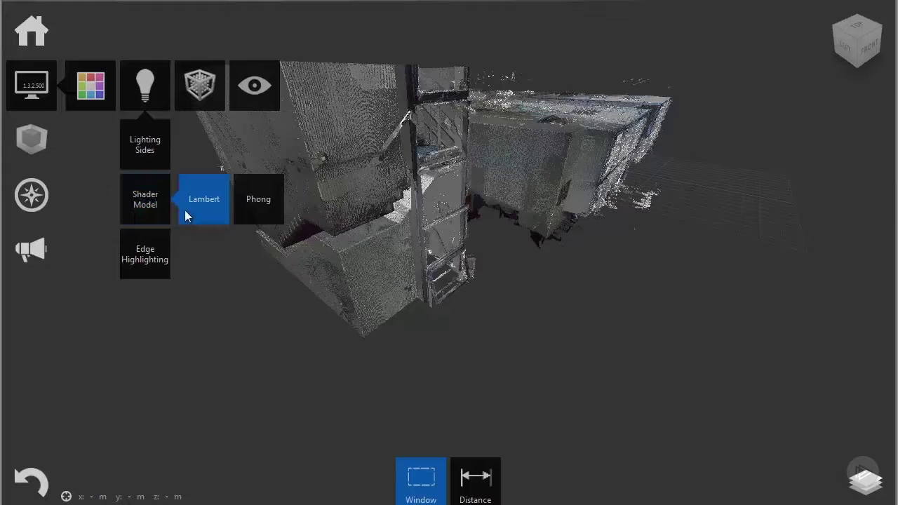
pyautogui.click(261, 204)
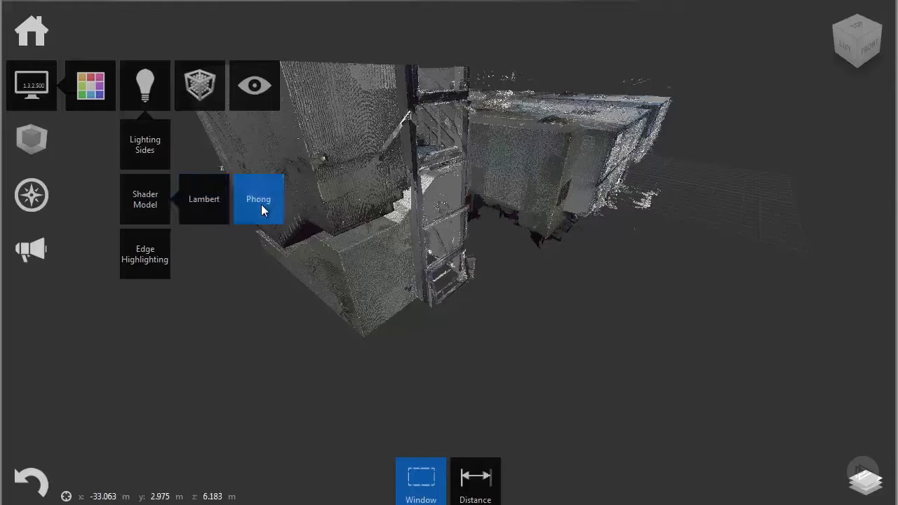
pyautogui.click(197, 201)
# Try Transparent and None edge highlighting, settle on Default, and close the display settings
pyautogui.moveTo(143, 258)
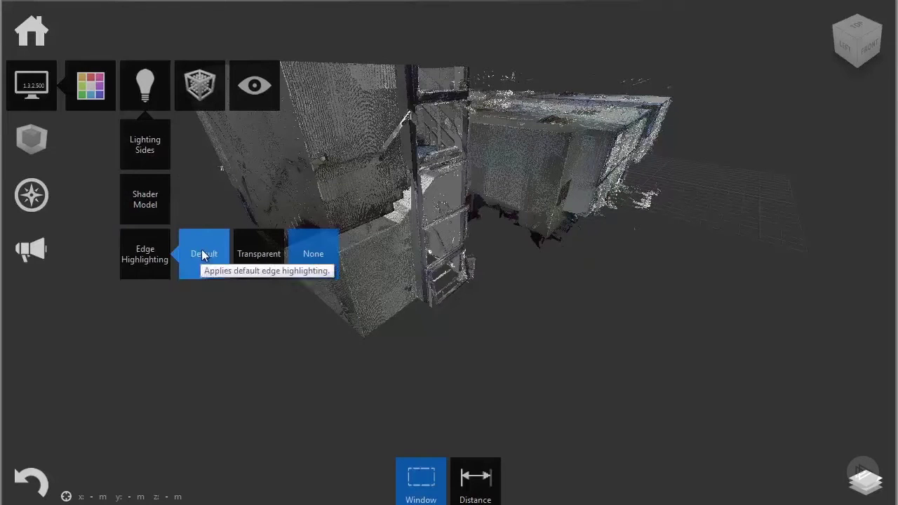
pyautogui.click(257, 253)
pyautogui.click(296, 254)
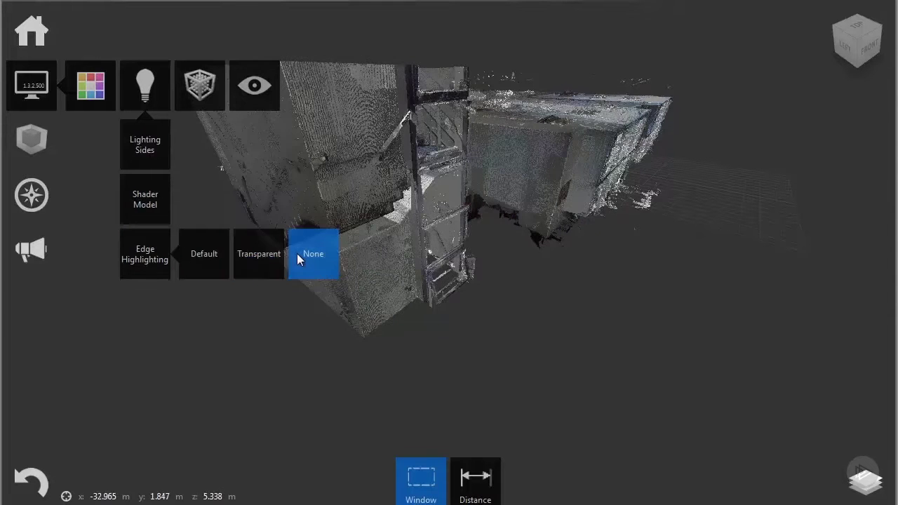
pyautogui.click(212, 257)
pyautogui.click(309, 169)
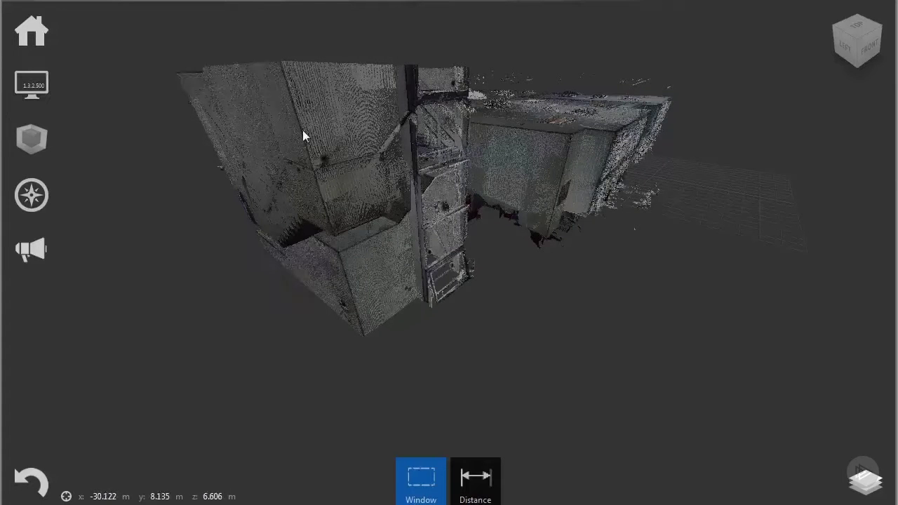
# Increase the Point Display size of the cloud from 1 to 5
pyautogui.click(201, 90)
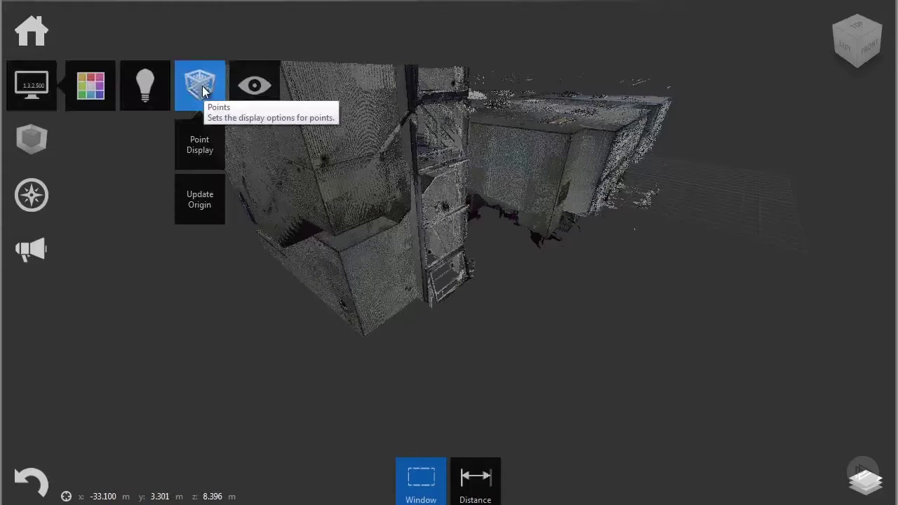
pyautogui.click(210, 144)
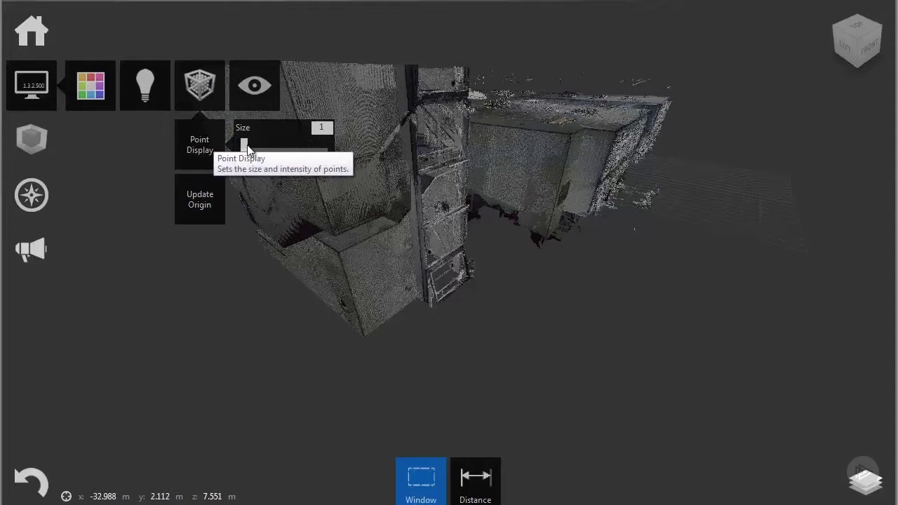
pyautogui.moveTo(247, 150)
pyautogui.mouseDown()
pyautogui.moveTo(297, 155)
pyautogui.moveTo(245, 160)
pyautogui.mouseUp()
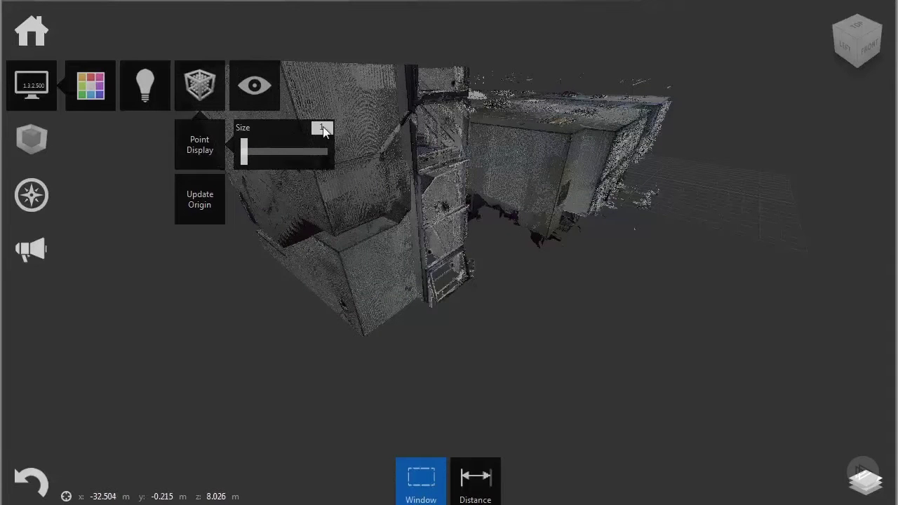
# Start Update Origin to relocate the coordinate-system origin on the building scan
pyautogui.click(212, 209)
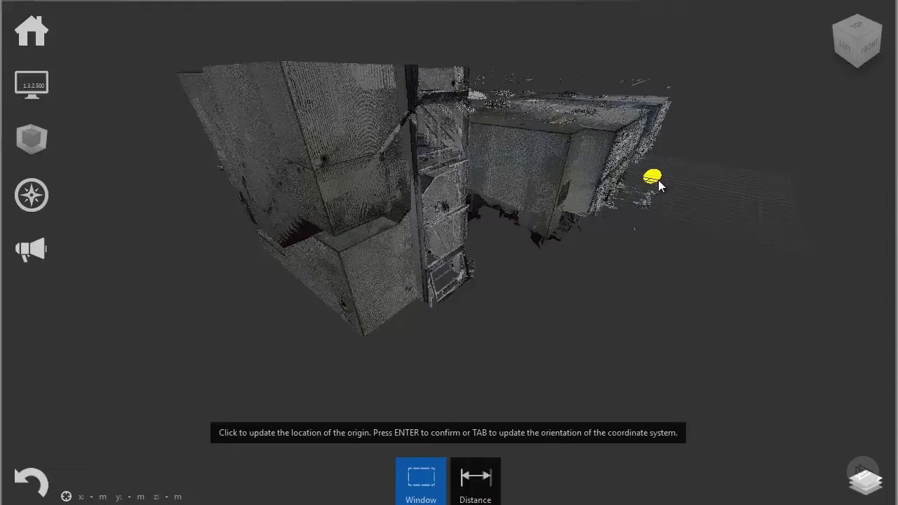
# Browse the Toggle UI visibility options and switch the Welcome screen on, then back off
pyautogui.moveTo(32, 84)
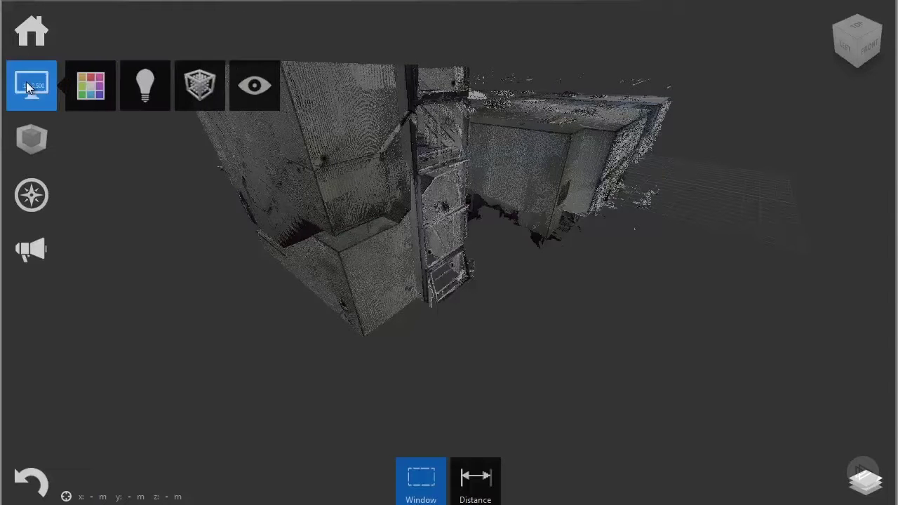
pyautogui.moveTo(264, 87)
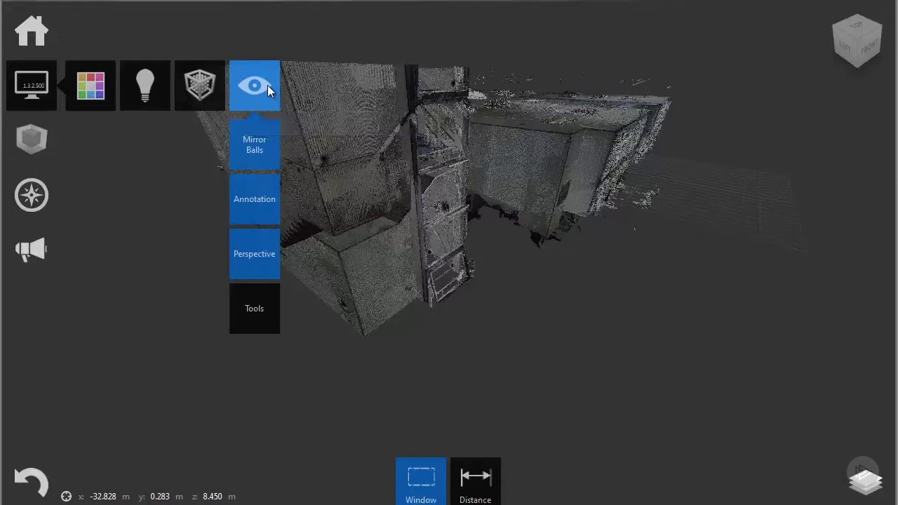
pyautogui.moveTo(263, 145)
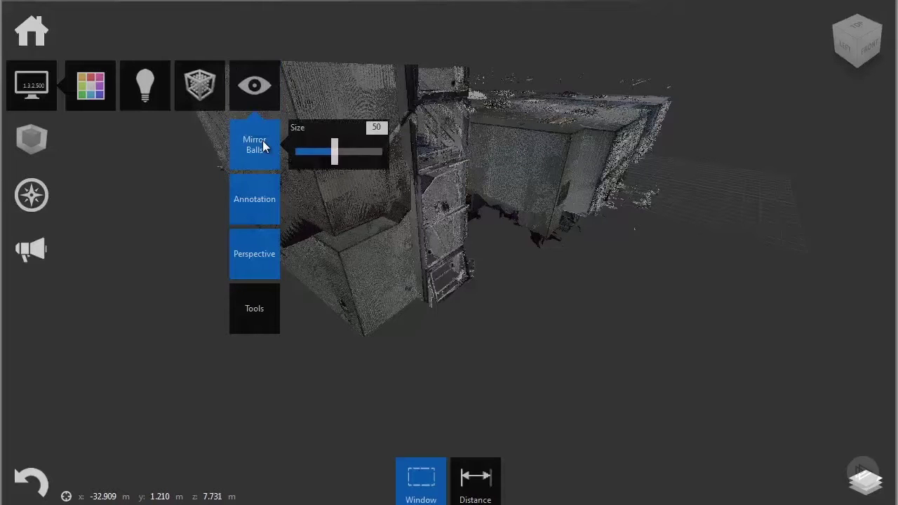
pyautogui.moveTo(255, 205)
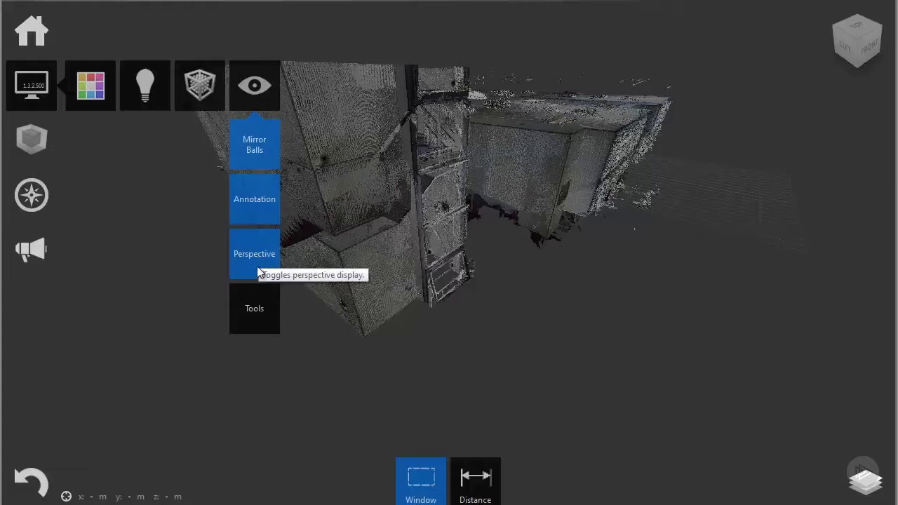
pyautogui.moveTo(255, 309)
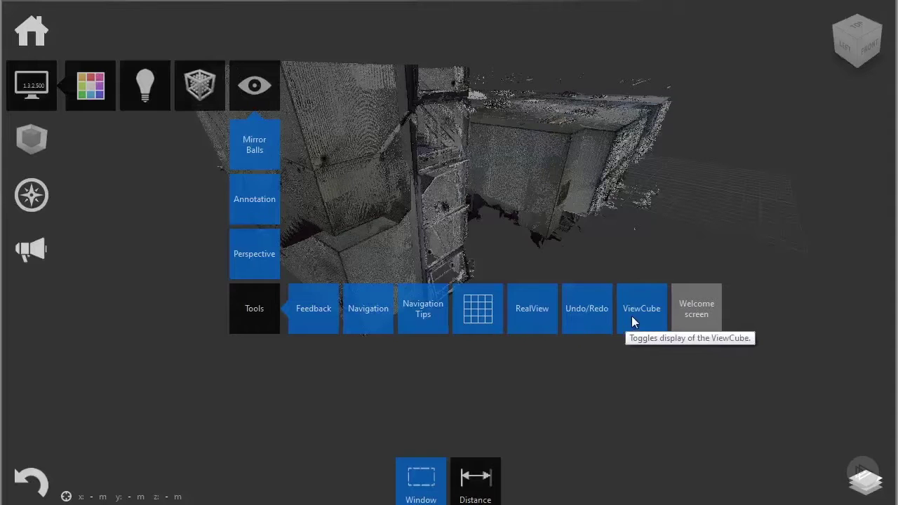
pyautogui.click(683, 324)
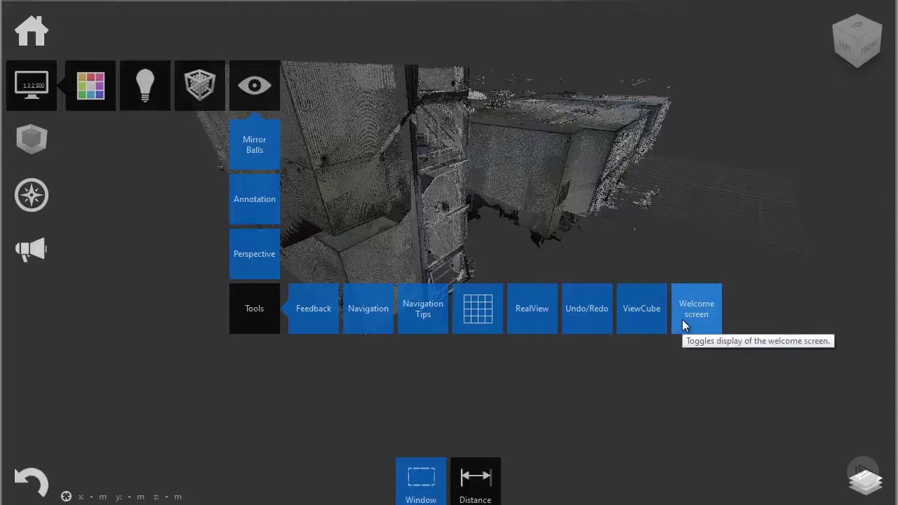
pyautogui.click(682, 319)
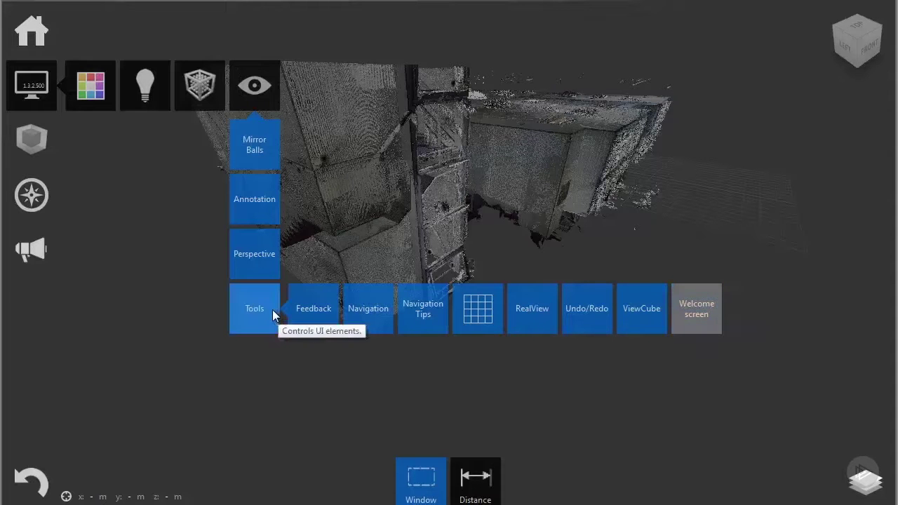